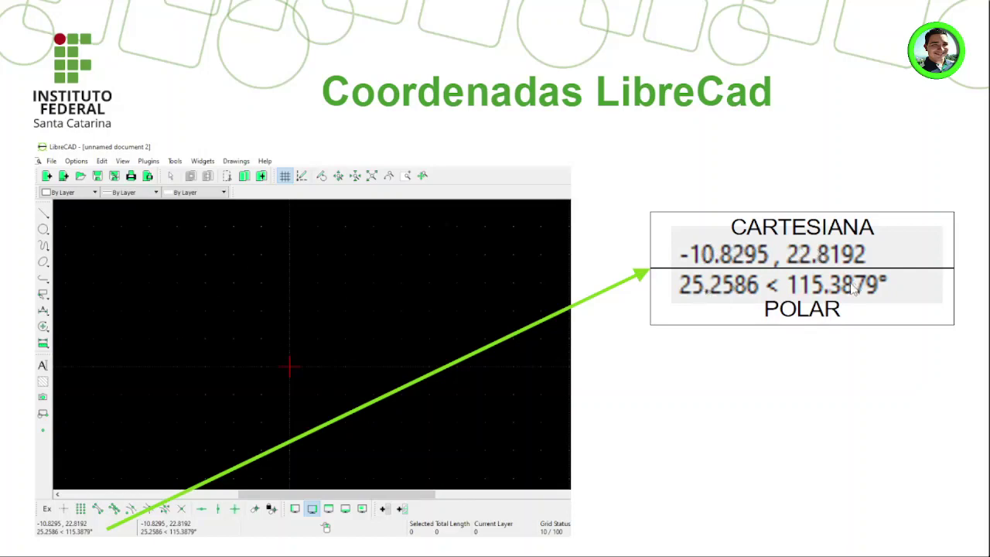
Switch from the slide presentation to the empty LibreCAD drawing and look at the grid around the origin
key("Right")
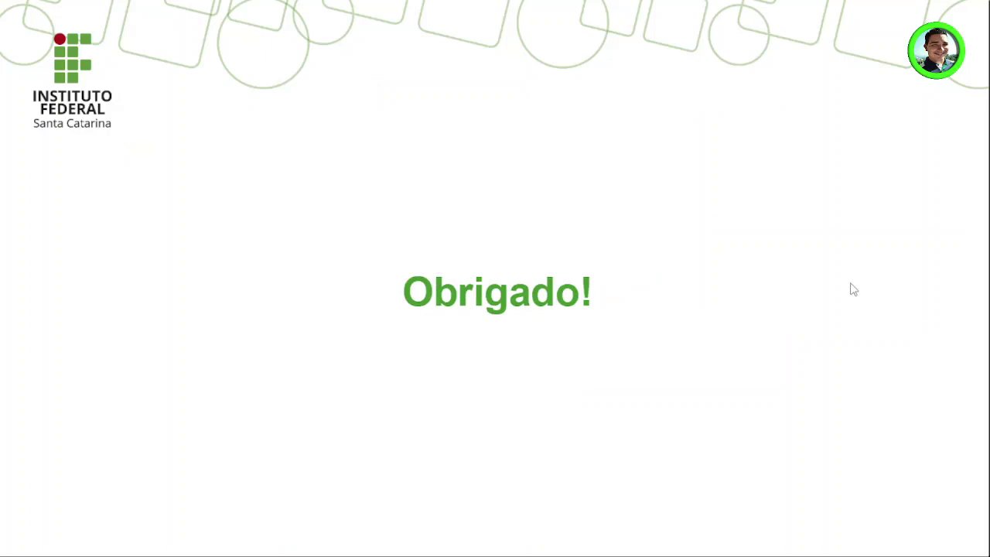
key("alt+Tab")
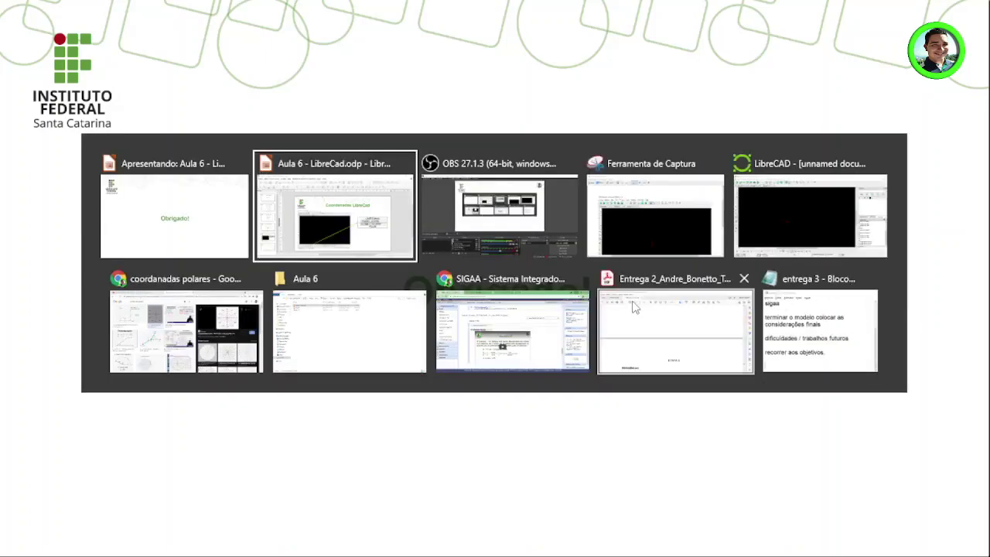
key("Tab")
key("Tab")
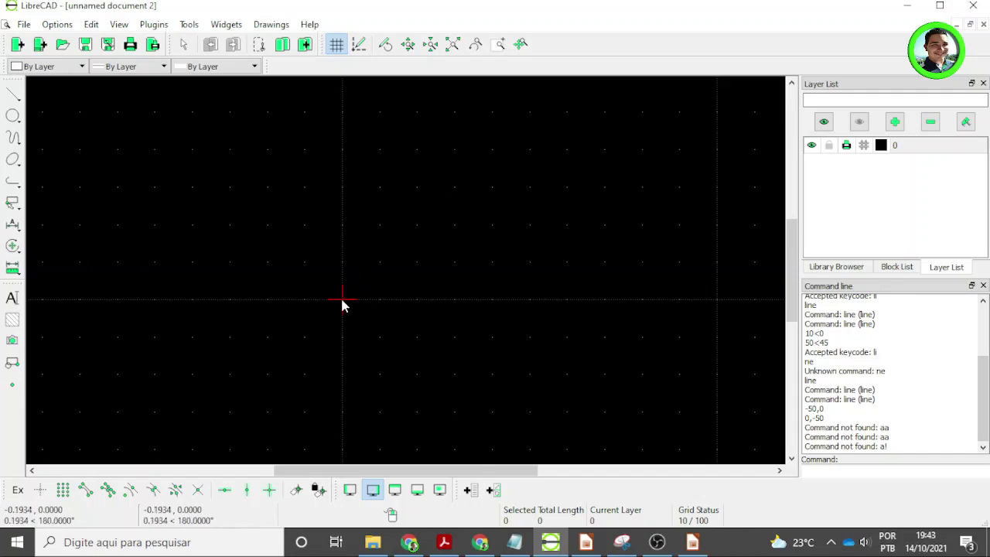
scroll(341, 299, "up", 10)
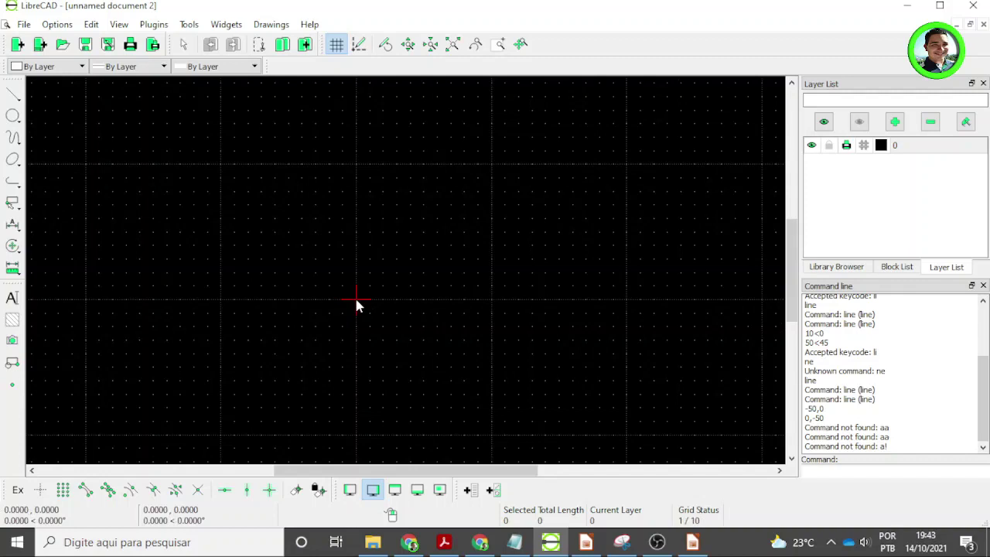
scroll(356, 306, "down", 8)
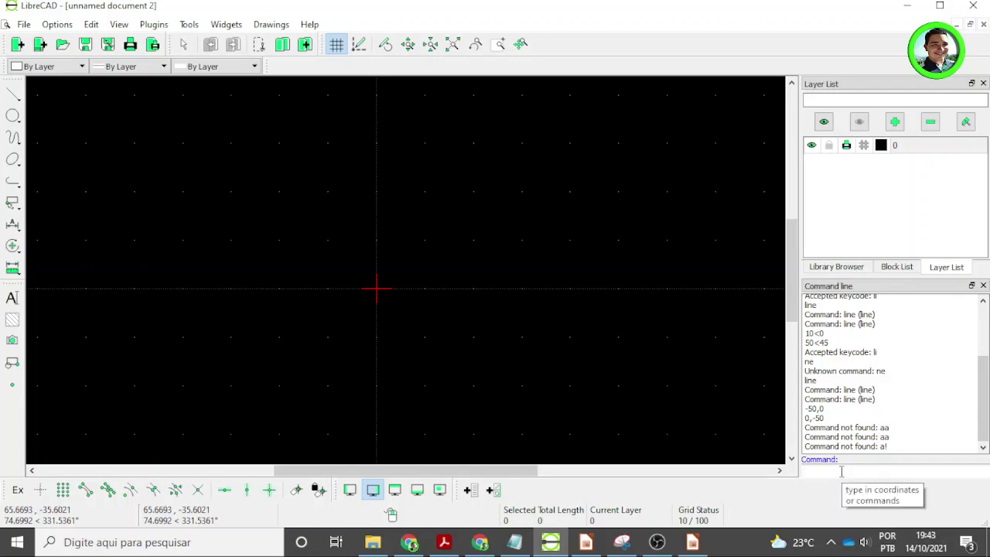
type("ne")
key("BackSpace")
key("BackSpace")
key("BackSpace")
key("BackSpace")
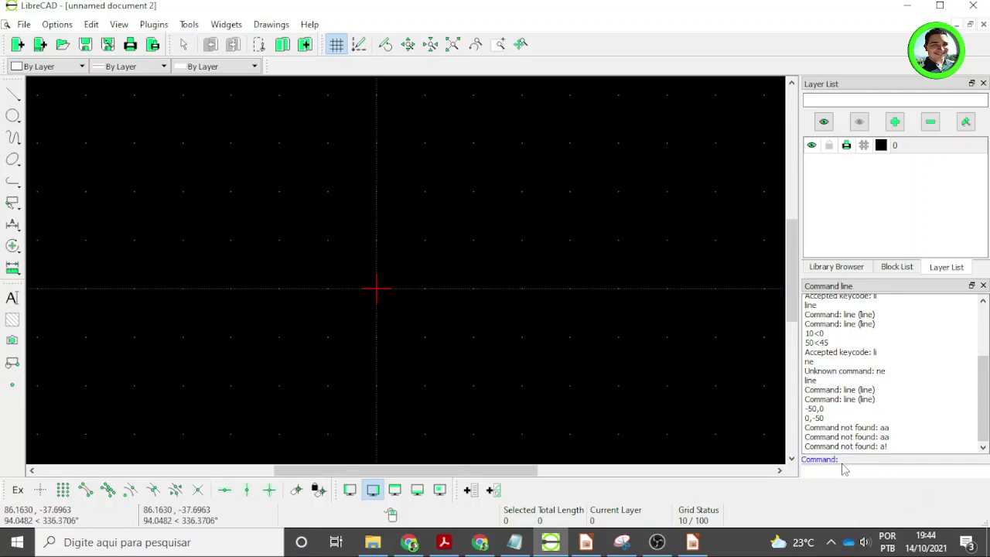
Draw a line from Cartesian point 30,20 to the origin 0,0 and end the line command
type("line")
key("Return")
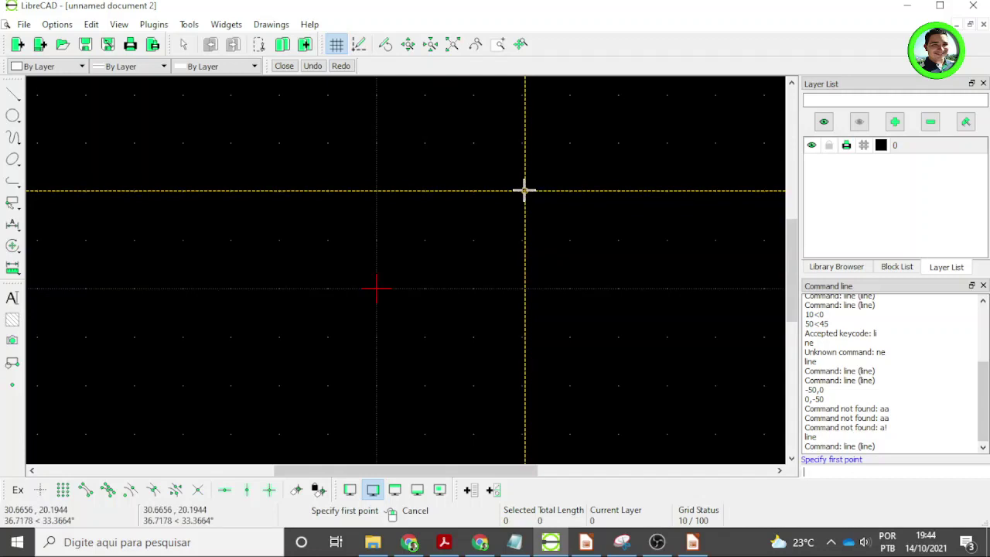
type("30,20")
key("Return")
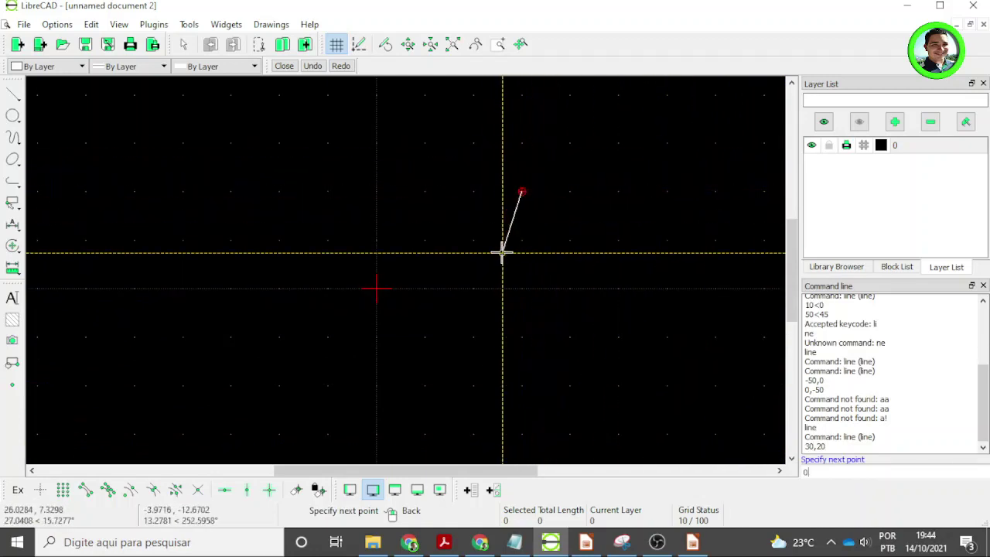
key("Return")
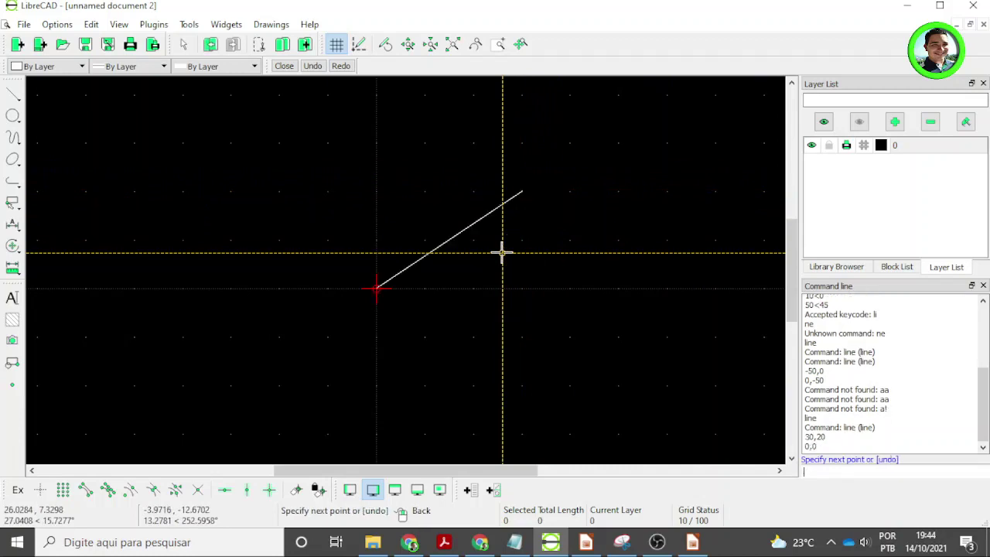
right_click(604, 305)
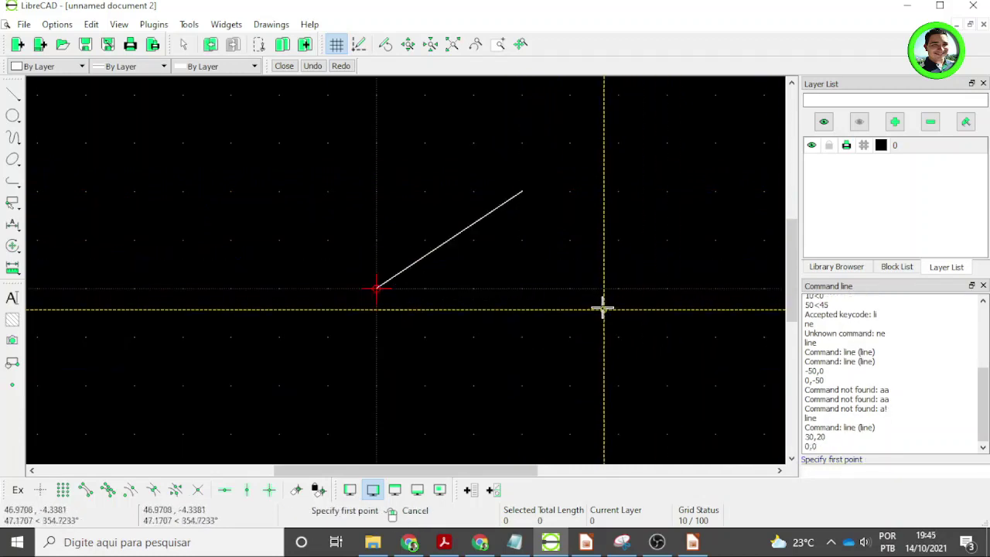
right_click(536, 327)
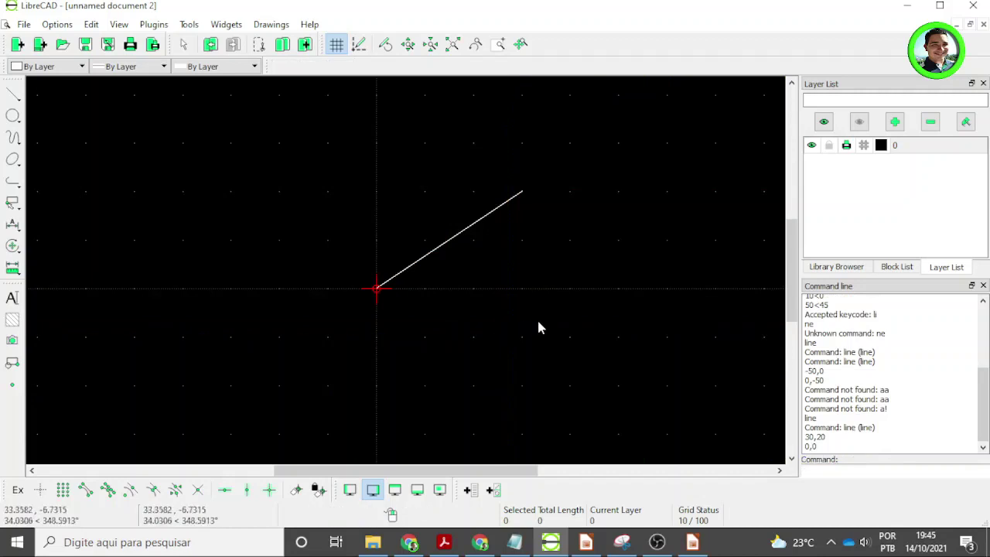
Draw a second line from the origin 0,0 to Cartesian point -30,20 and end the line command
scroll(417, 274, "up", 2)
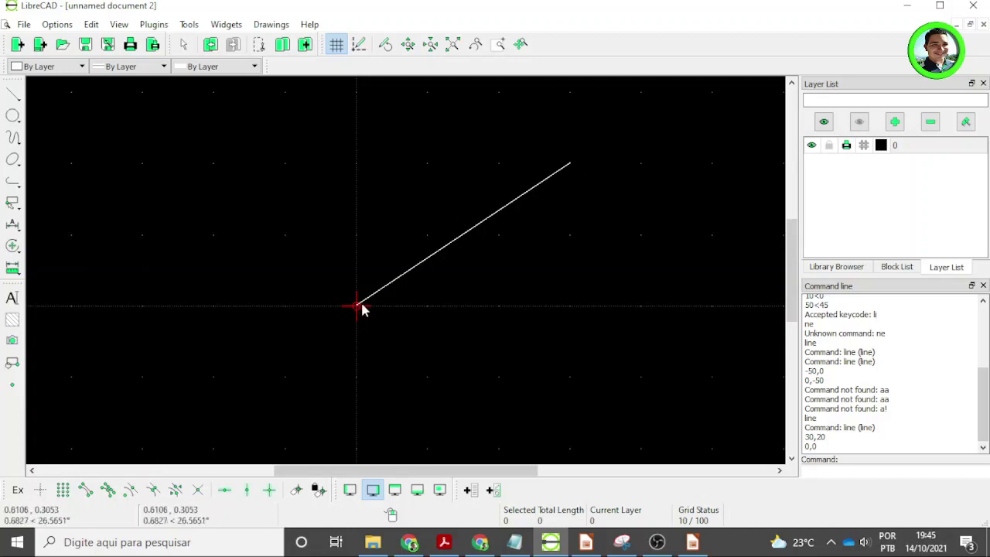
left_click(830, 471)
type("line")
key("Return")
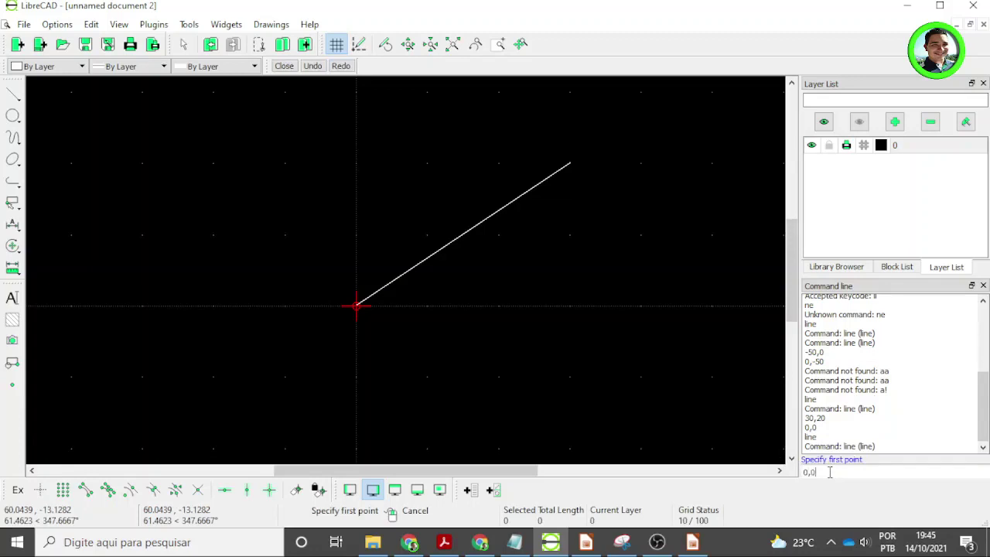
type("0,0")
key("Return")
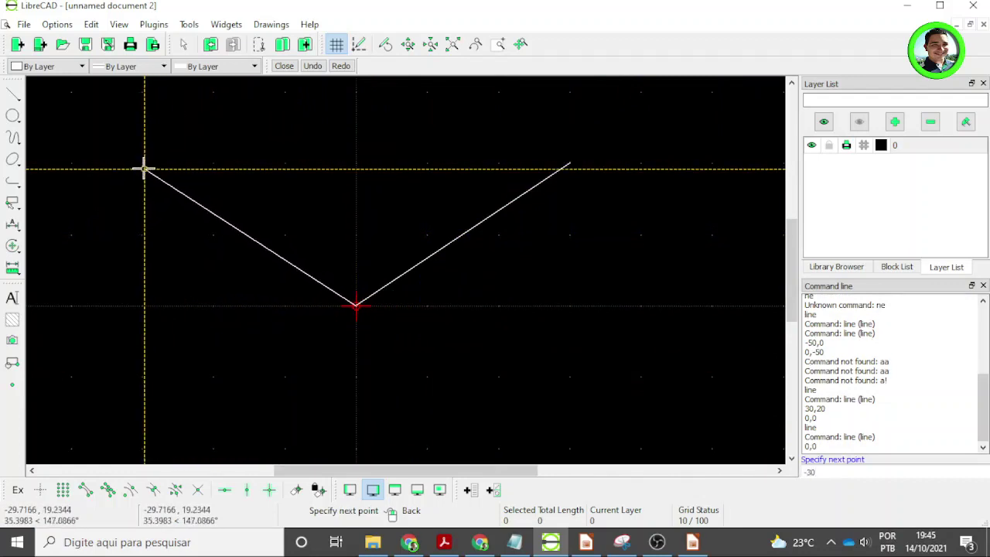
type("20")
key("Return")
key("Escape")
key("Escape")
scroll(275, 290, "down", 1)
scroll(283, 290, "up", 2)
scroll(309, 267, "down", 1)
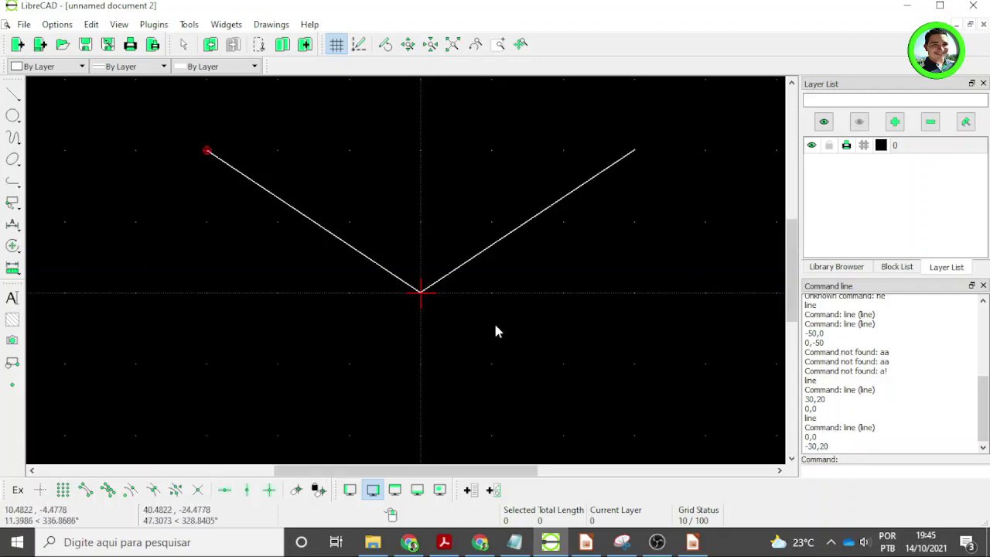
Select both lines meeting at the origin and delete them
scroll(494, 317, "down", 1)
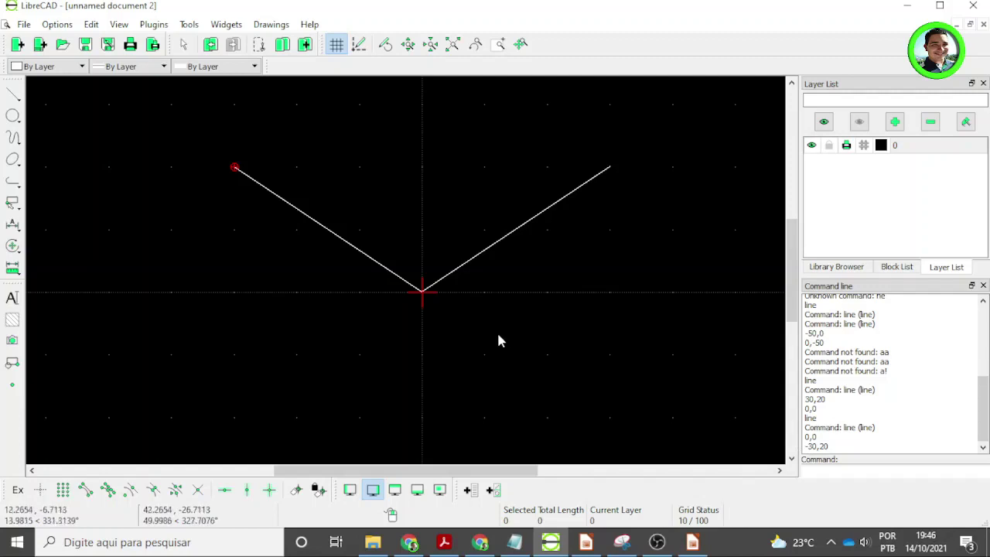
left_click_drag(187, 110, 674, 398)
key("Delete")
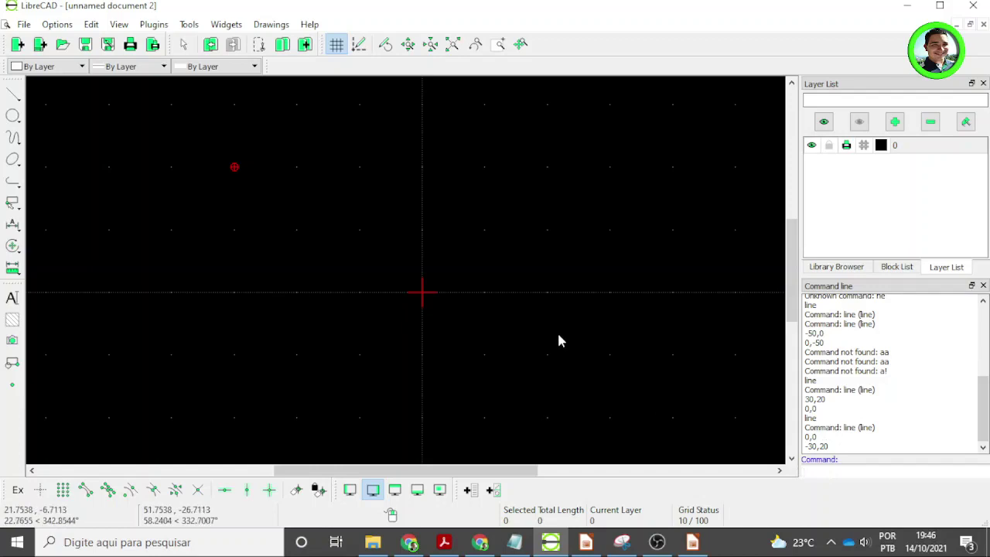
Try to enter the polar points 0<0 and 50<45 without an active drawing command
type("0<0")
key("Return")
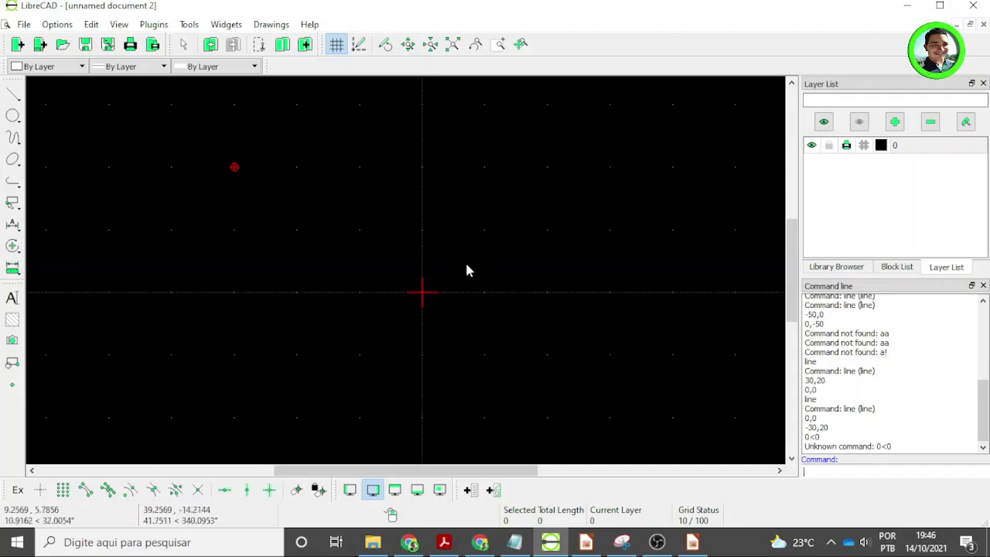
left_click(821, 473)
type("50")
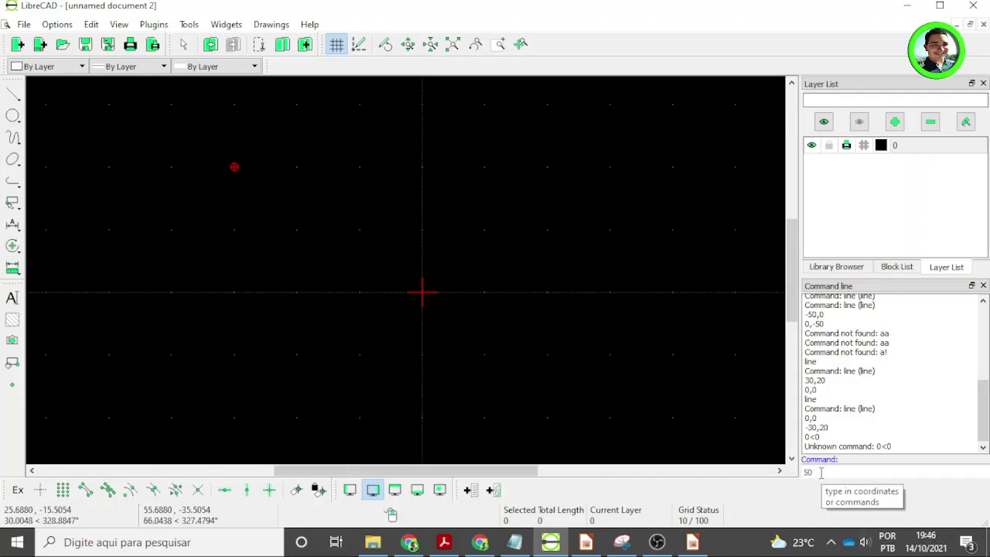
type("<45")
key("Return")
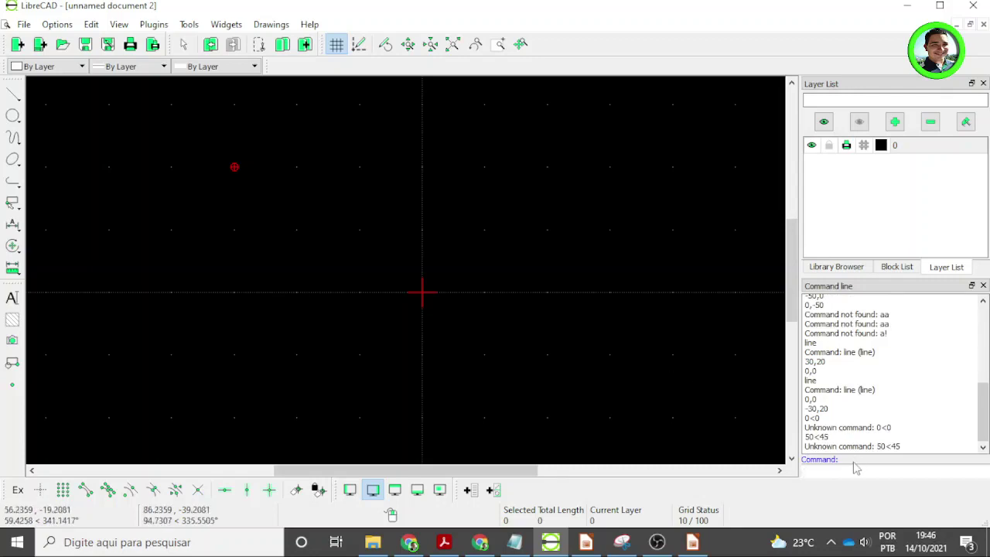
Draw a line from polar point 0<0 to polar point 50<45 and end the line command
type("line")
key("Return")
type("0<")
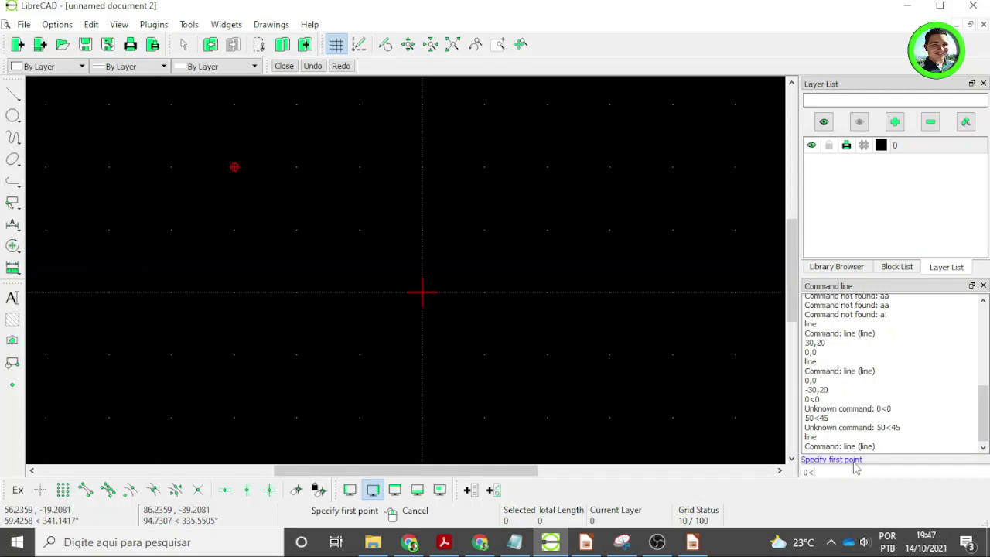
type("0")
key("Return")
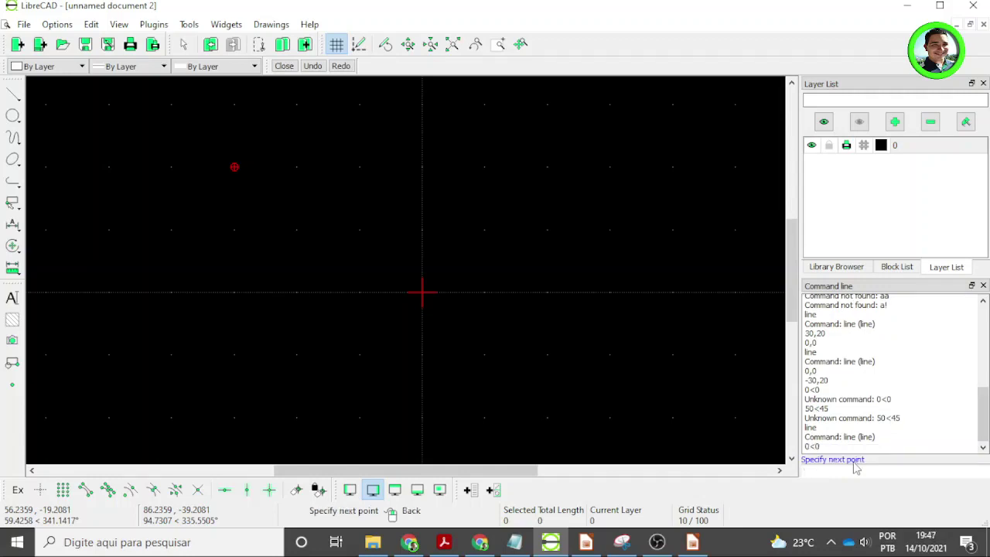
type("45")
key("BackSpace")
key("BackSpace")
type("50<45")
key("Return")
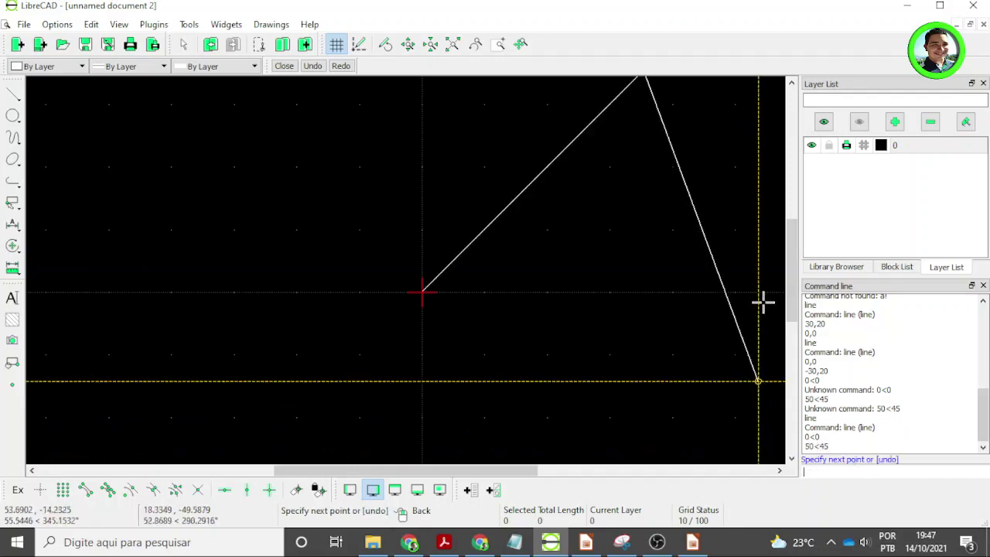
right_click(709, 285)
right_click(667, 281)
scroll(655, 271, "down", 3)
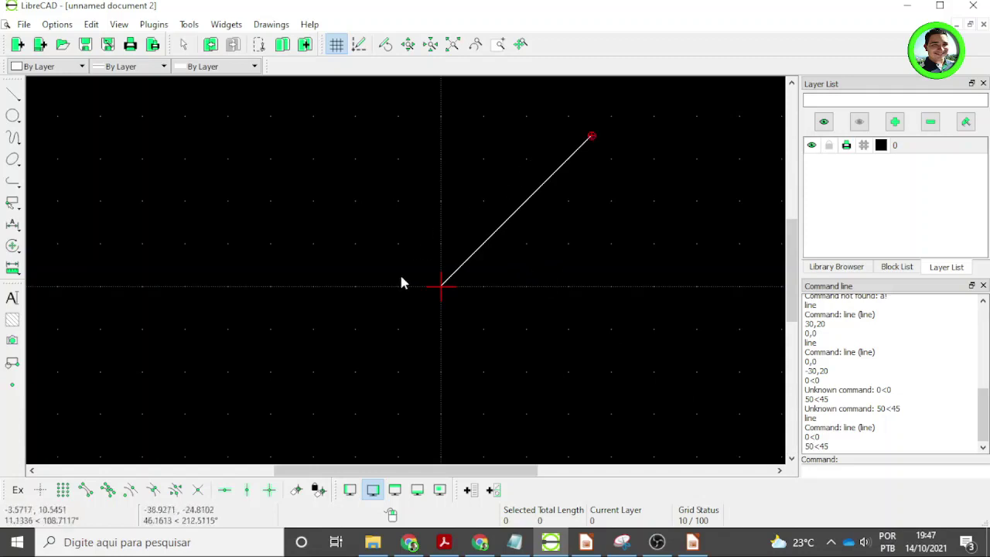
scroll(574, 280, "up", 1)
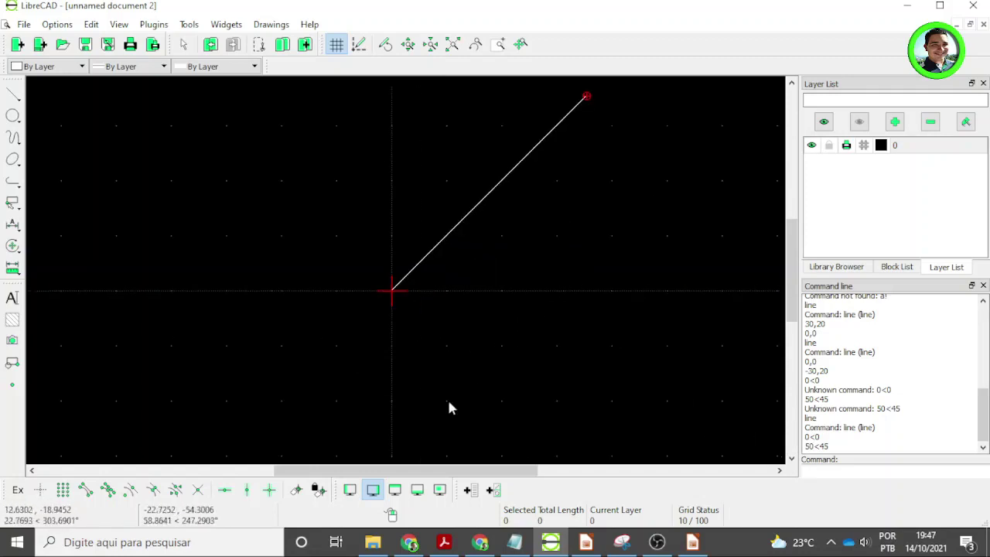
scroll(599, 279, "down", 2)
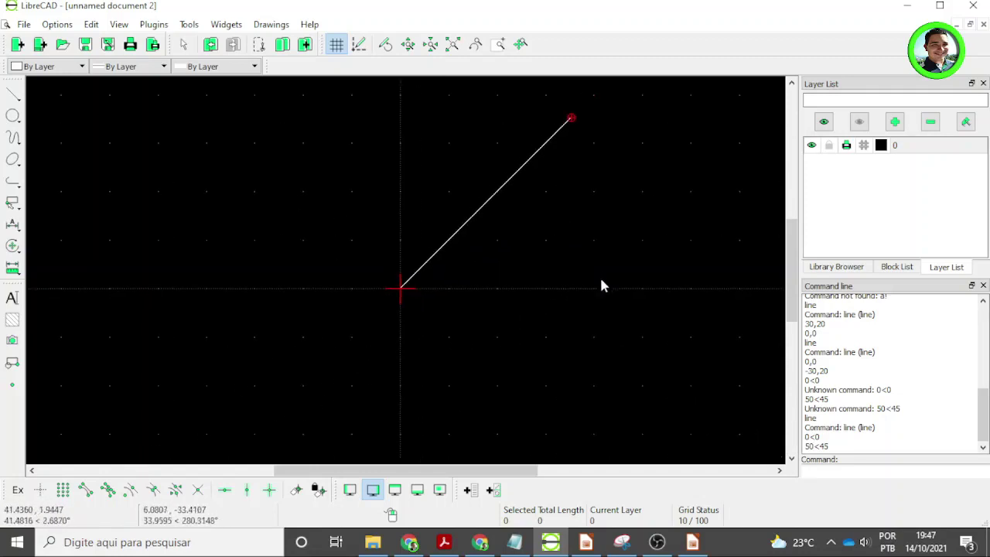
scroll(592, 266, "up", 1)
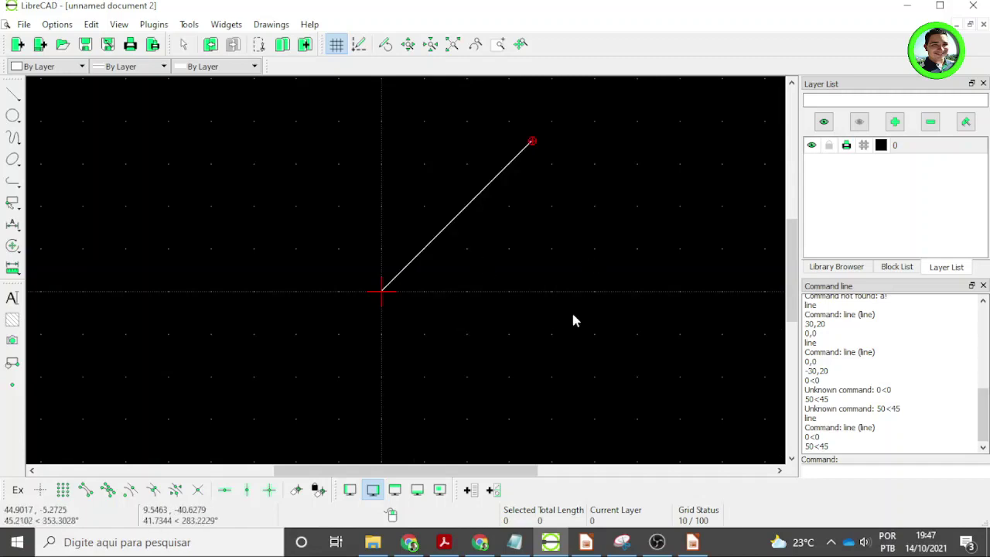